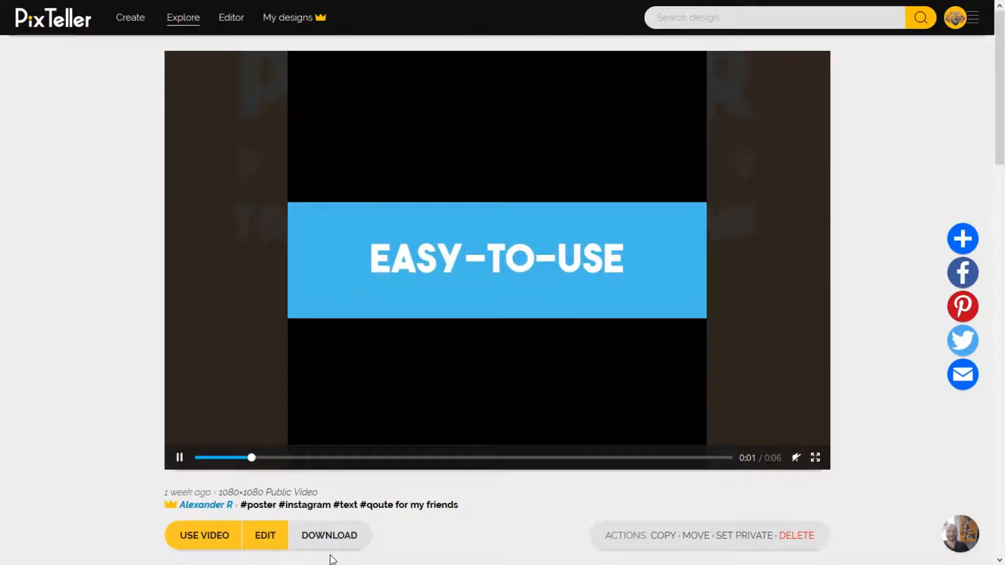
- Start a new blank design in the PixTeller Editor
{"action": "scroll", "coordinate": [327, 554], "scroll_direction": "down", "scroll_amount": 2}
{"action": "scroll", "coordinate": [324, 548], "scroll_direction": "down", "scroll_amount": 6}
{"action": "scroll", "coordinate": [321, 545], "scroll_direction": "up", "scroll_amount": 6}
{"action": "left_click", "coordinate": [131, 17]}
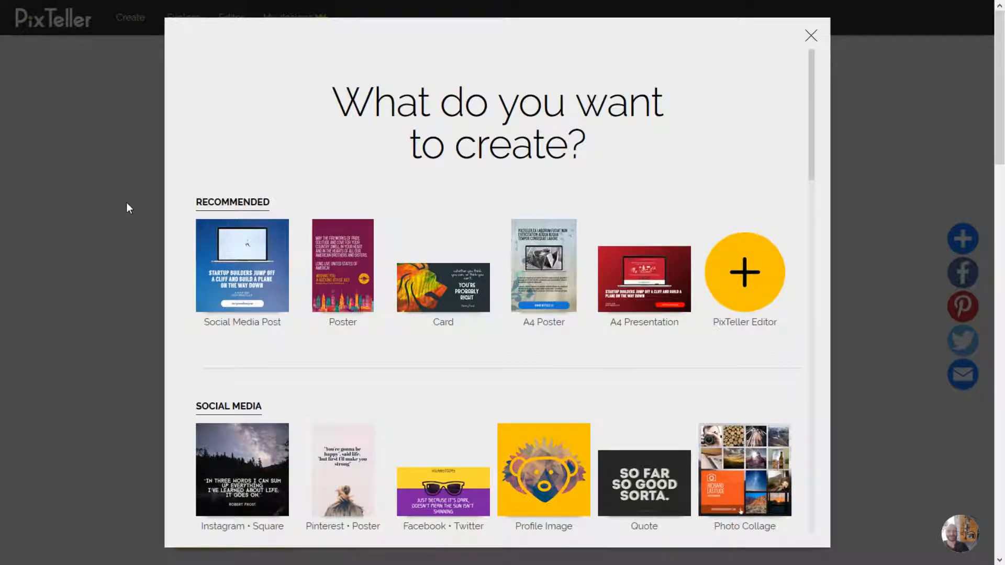
{"action": "left_click", "coordinate": [751, 283]}
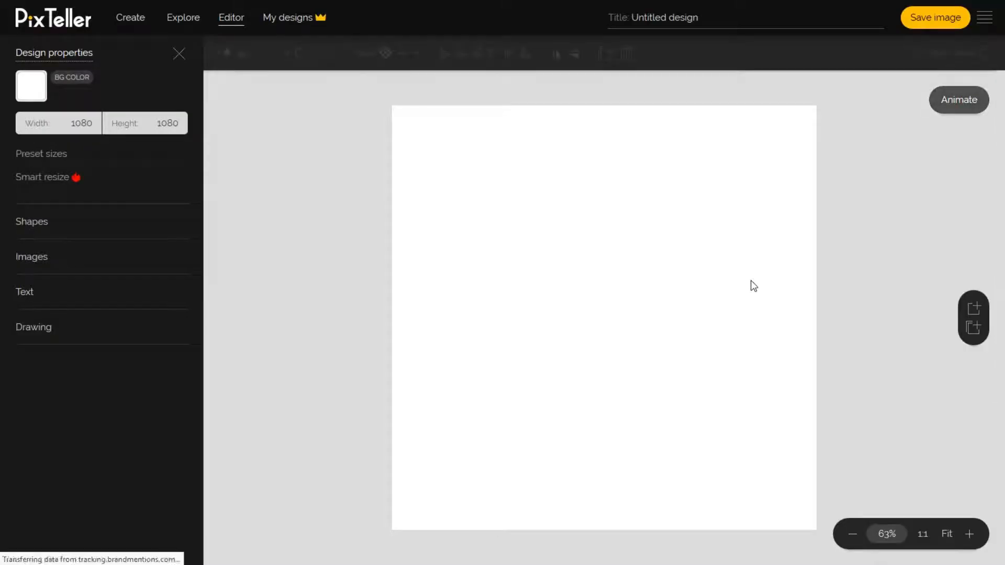
- Add a text element, widen its box to about 787 px and move it to around the middle of the canvas
{"action": "left_click", "coordinate": [92, 299]}
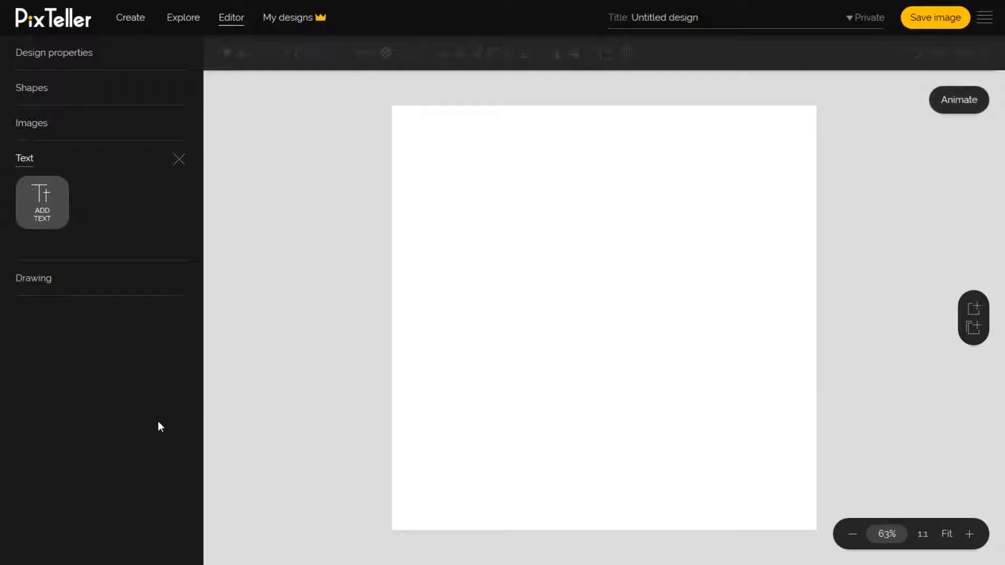
{"action": "left_click", "coordinate": [59, 221]}
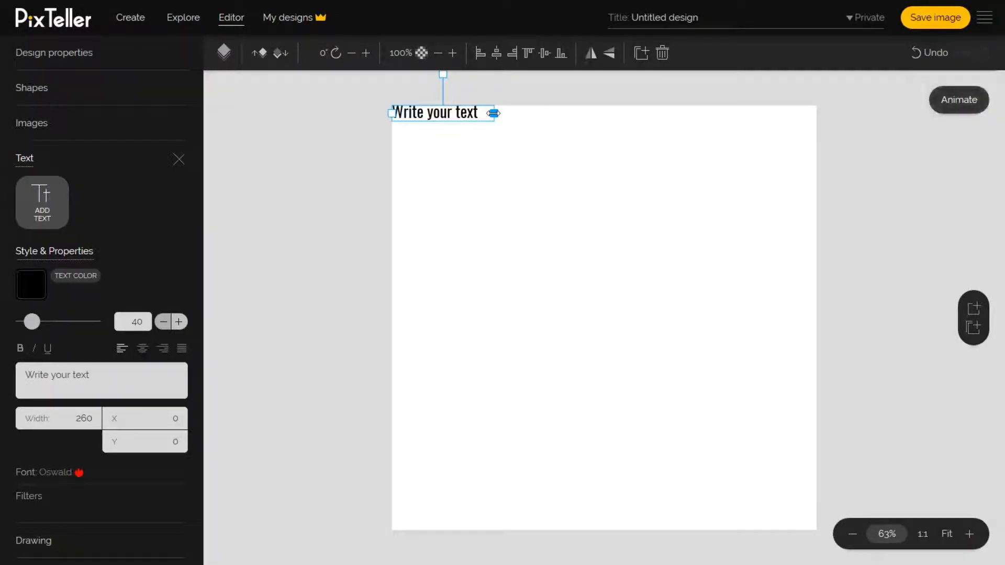
{"action": "left_click_drag", "start_coordinate": [493, 113], "coordinate": [740, 284]}
{"action": "left_click_drag", "start_coordinate": [485, 283], "coordinate": [513, 311]}
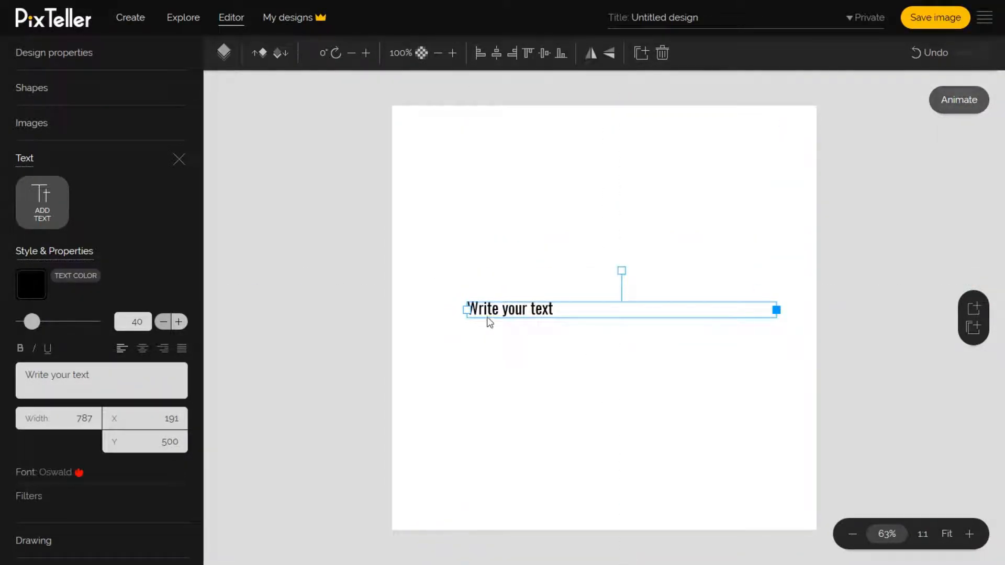
- Try the alignment options on the text box and leave it centred horizontally and vertically on the canvas
{"action": "left_click", "coordinate": [496, 53]}
{"action": "left_click", "coordinate": [560, 52]}
{"action": "left_click", "coordinate": [544, 52]}
{"action": "left_click", "coordinate": [512, 52]}
{"action": "left_click", "coordinate": [480, 53]}
{"action": "left_click", "coordinate": [496, 53]}
{"action": "left_click", "coordinate": [528, 53]}
{"action": "left_click", "coordinate": [559, 55]}
{"action": "left_click", "coordinate": [544, 53]}
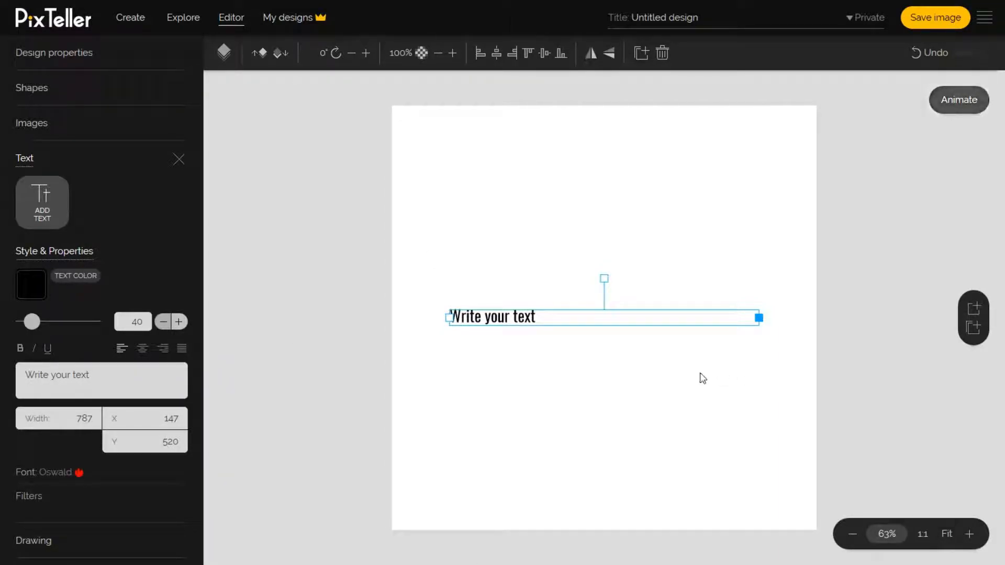
- Replace the placeholder text with "CREATIVITY IS MADNESS"
{"action": "double_click", "coordinate": [542, 318]}
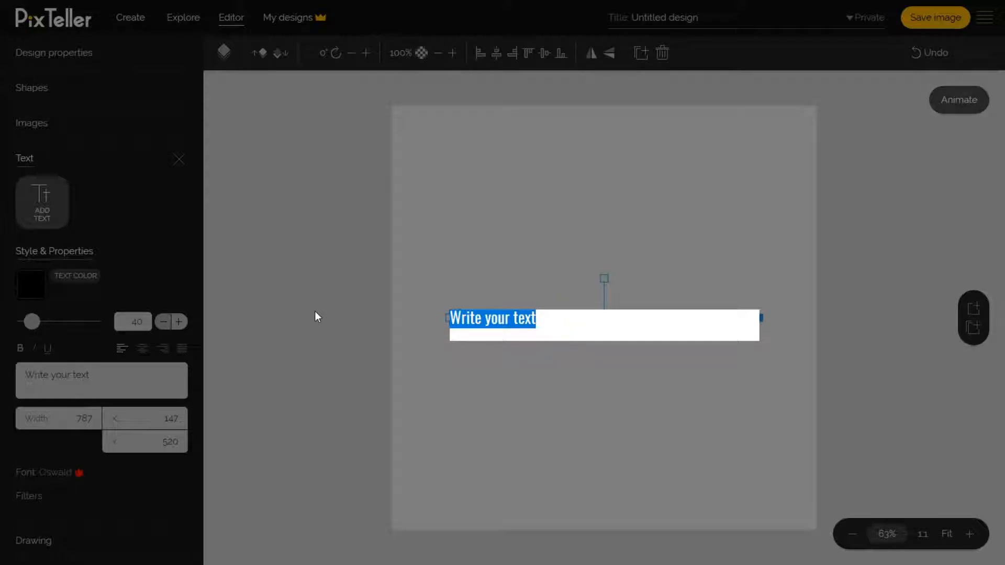
{"action": "type", "text": "C"}
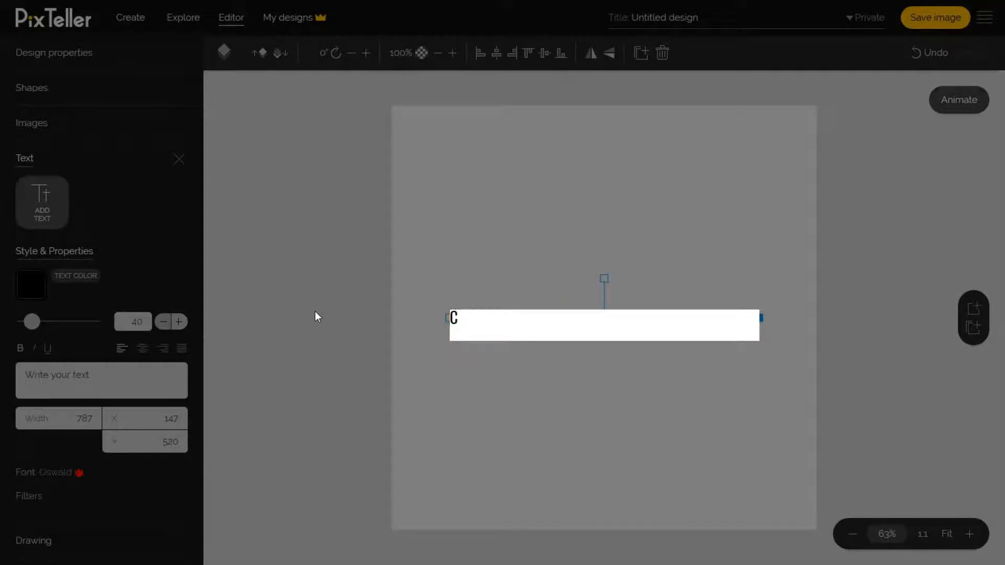
{"action": "type", "text": "REATIVITY"}
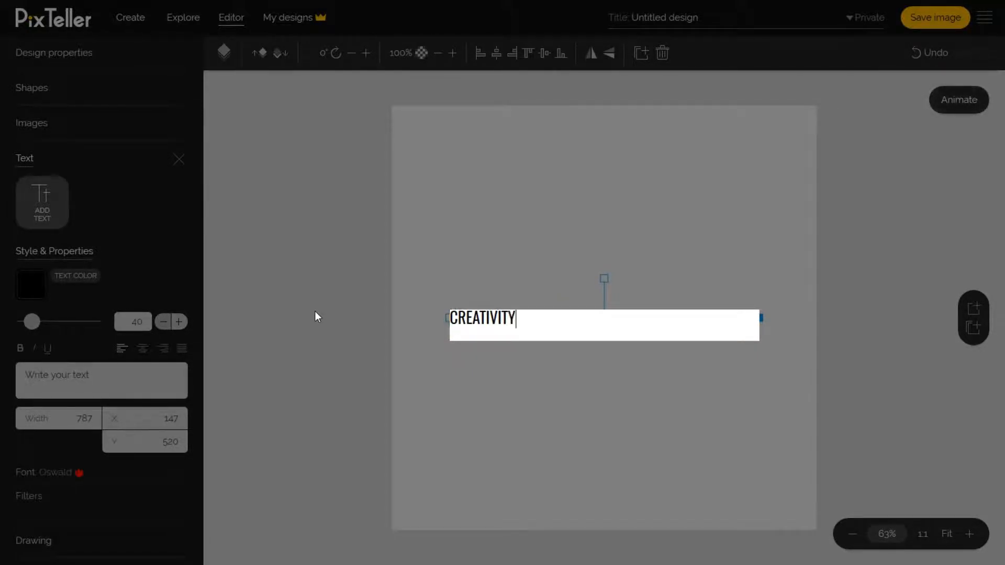
{"action": "type", "text": " IS MADNESS"}
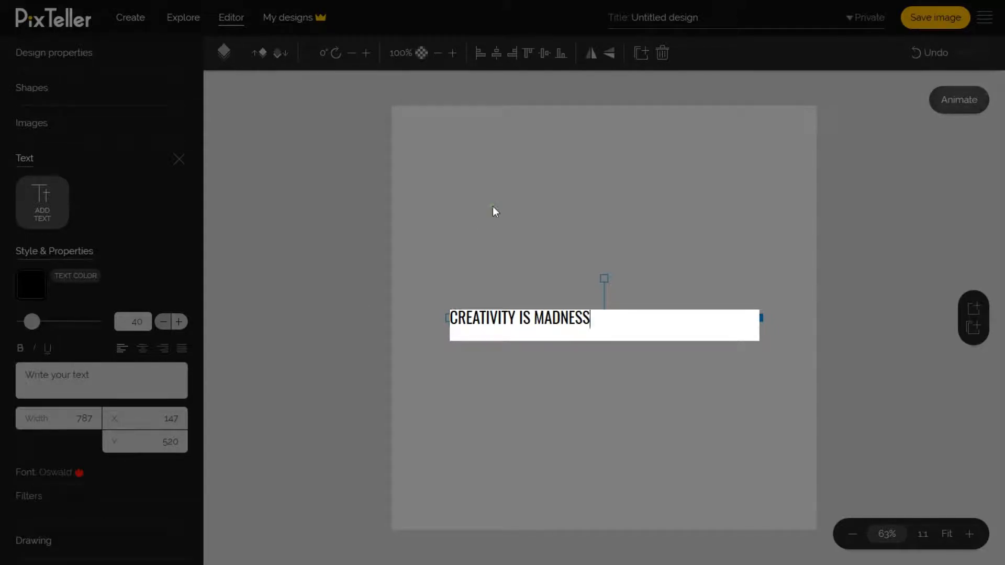
{"action": "left_click", "coordinate": [492, 207]}
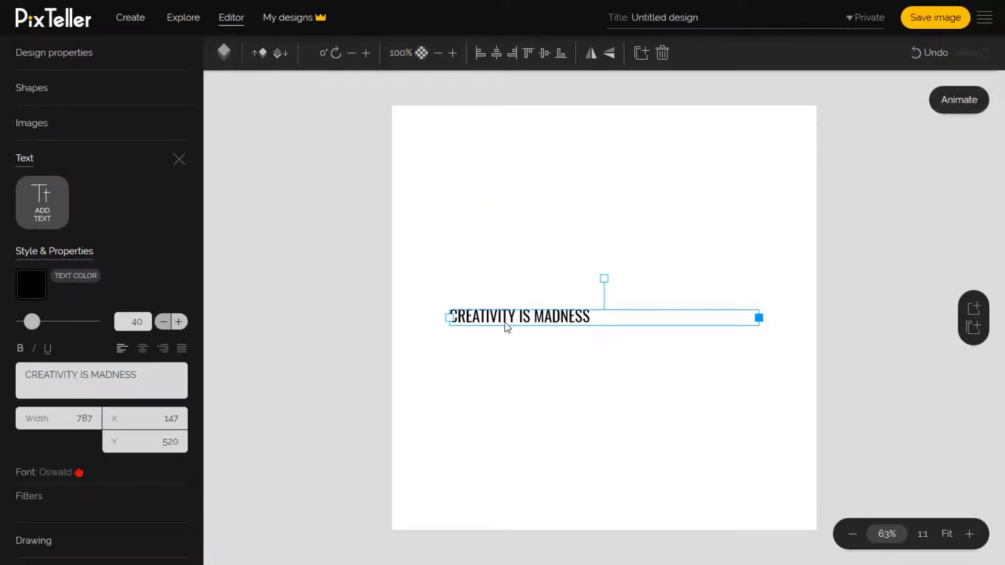
- Set the paragraph alignment of the headline to centred within its text box
{"action": "left_click", "coordinate": [142, 348]}
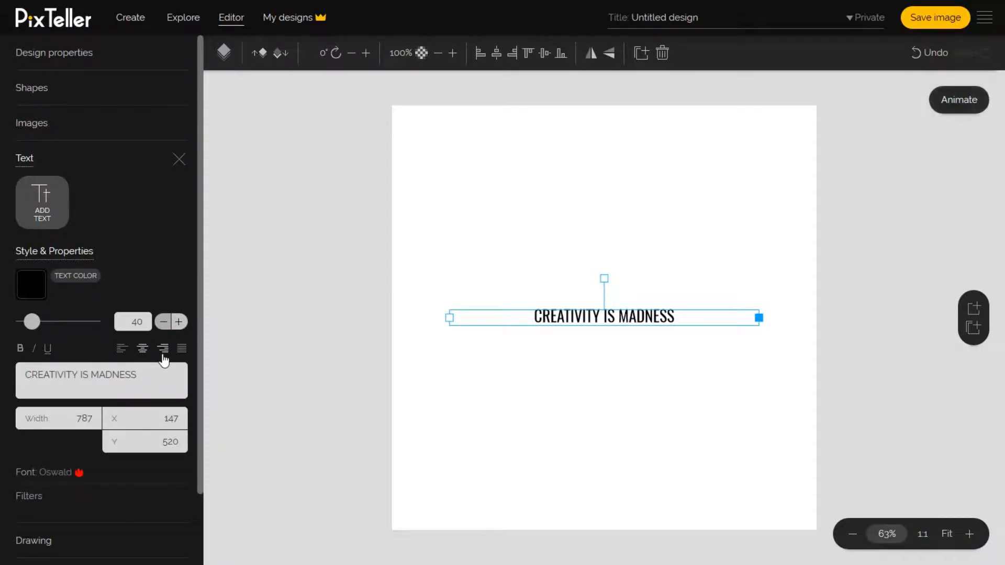
{"action": "left_click", "coordinate": [140, 348]}
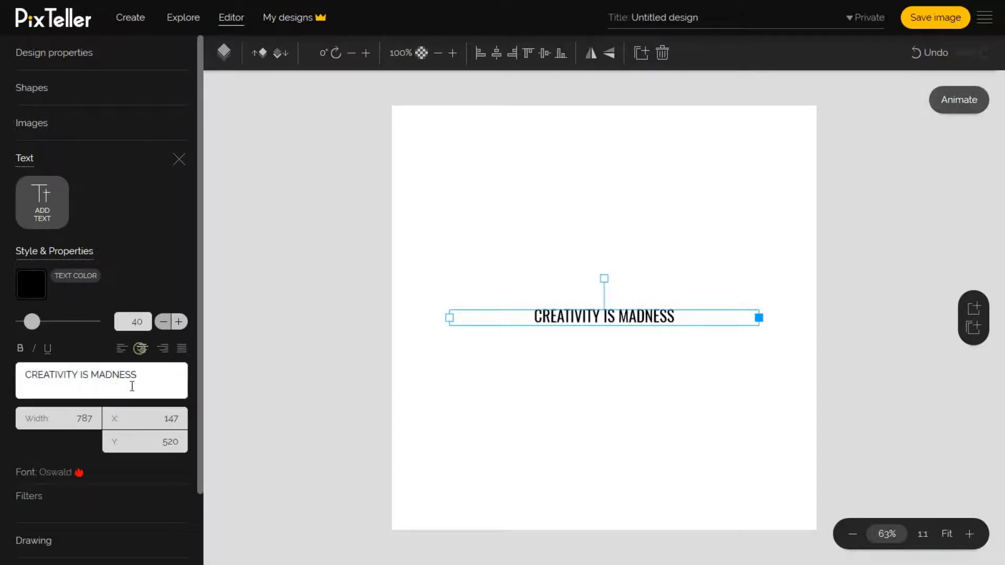
{"action": "left_click", "coordinate": [122, 349]}
{"action": "left_click", "coordinate": [140, 351]}
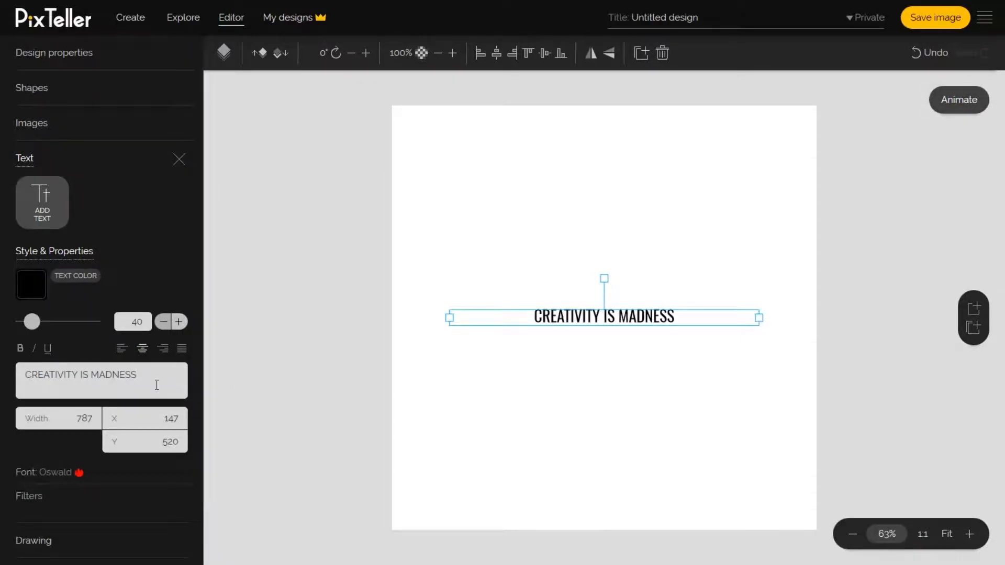
- Browse the default fonts, filter them to the Display category and apply Built Titling to the headline
{"action": "scroll", "coordinate": [77, 429], "scroll_direction": "down", "scroll_amount": 2}
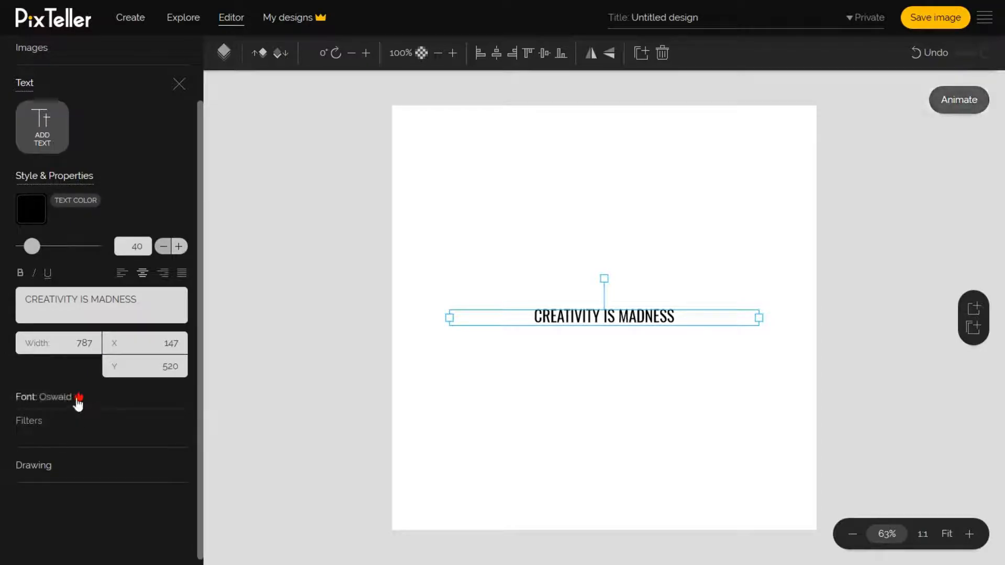
{"action": "left_click", "coordinate": [55, 398]}
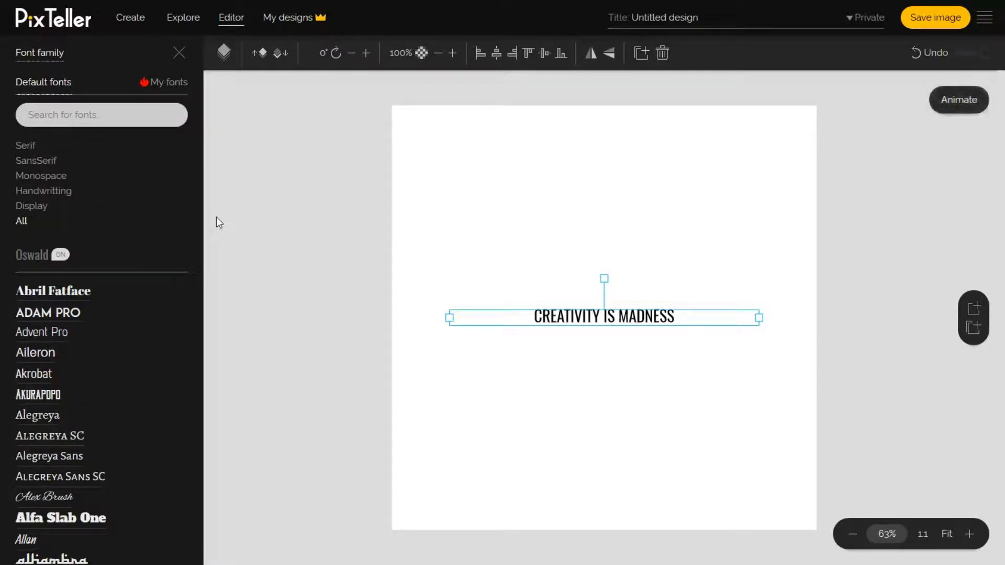
{"action": "scroll", "coordinate": [151, 199], "scroll_direction": "down", "scroll_amount": 7}
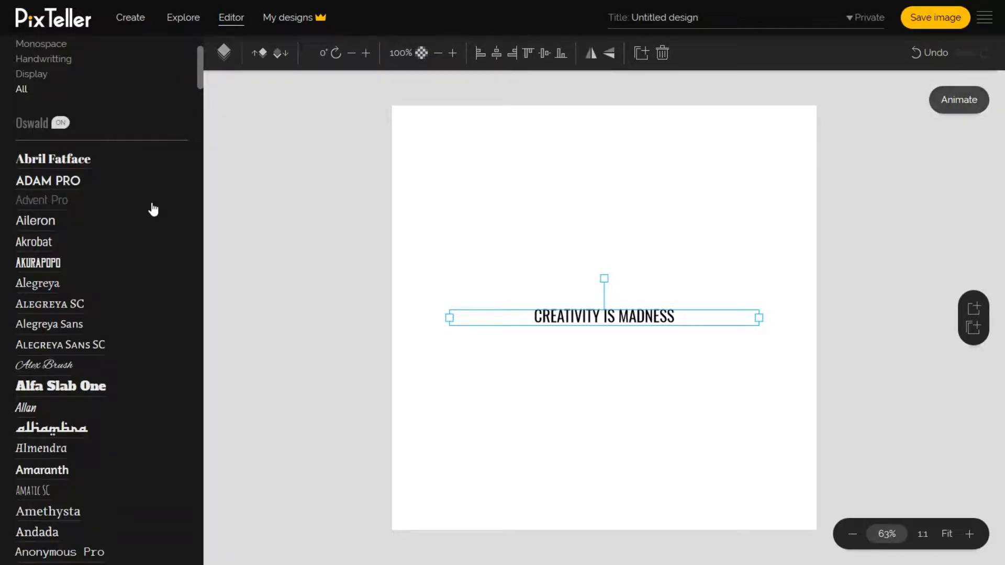
{"action": "scroll", "coordinate": [152, 241], "scroll_direction": "down", "scroll_amount": 20}
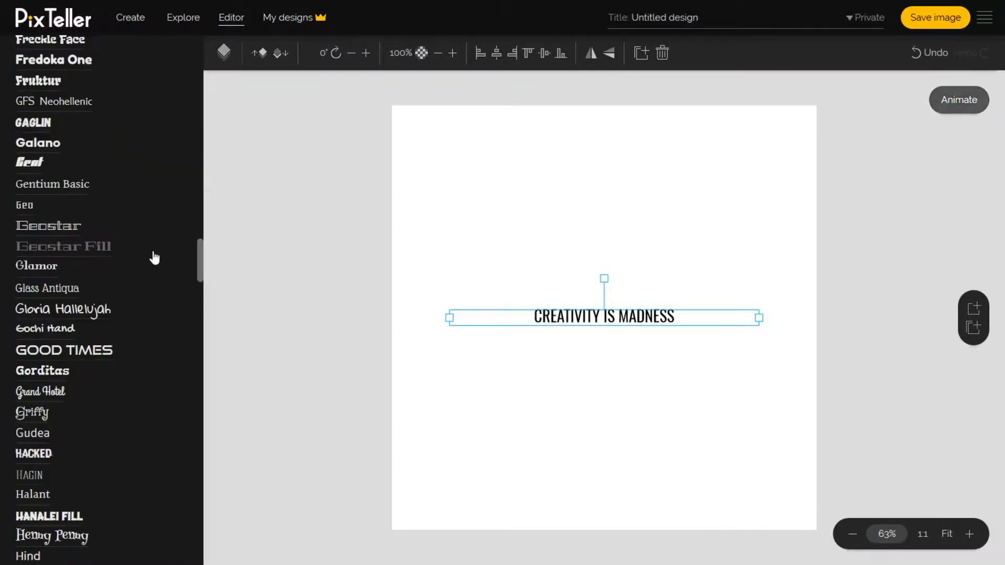
{"action": "scroll", "coordinate": [153, 261], "scroll_direction": "down", "scroll_amount": 10}
{"action": "scroll", "coordinate": [154, 267], "scroll_direction": "up", "scroll_amount": 20}
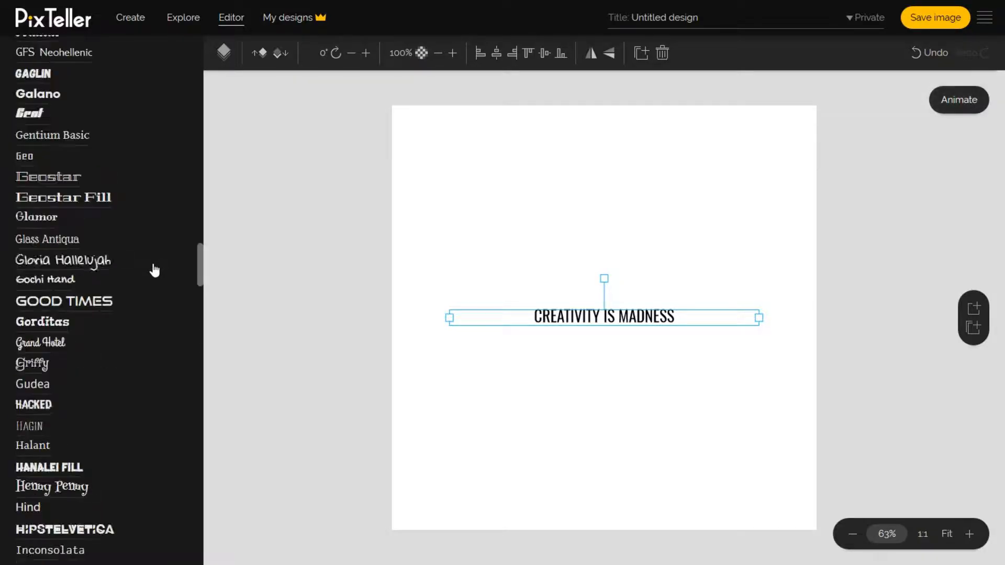
{"action": "scroll", "coordinate": [156, 271], "scroll_direction": "up", "scroll_amount": 10}
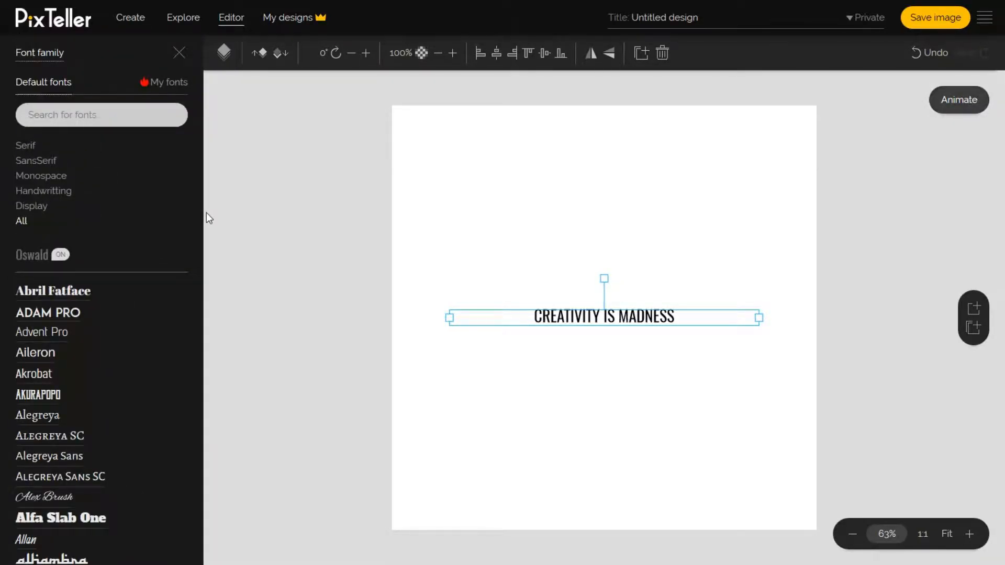
{"action": "left_click", "coordinate": [33, 207]}
{"action": "scroll", "coordinate": [110, 366], "scroll_direction": "down", "scroll_amount": 10}
{"action": "scroll", "coordinate": [107, 340], "scroll_direction": "up", "scroll_amount": 10}
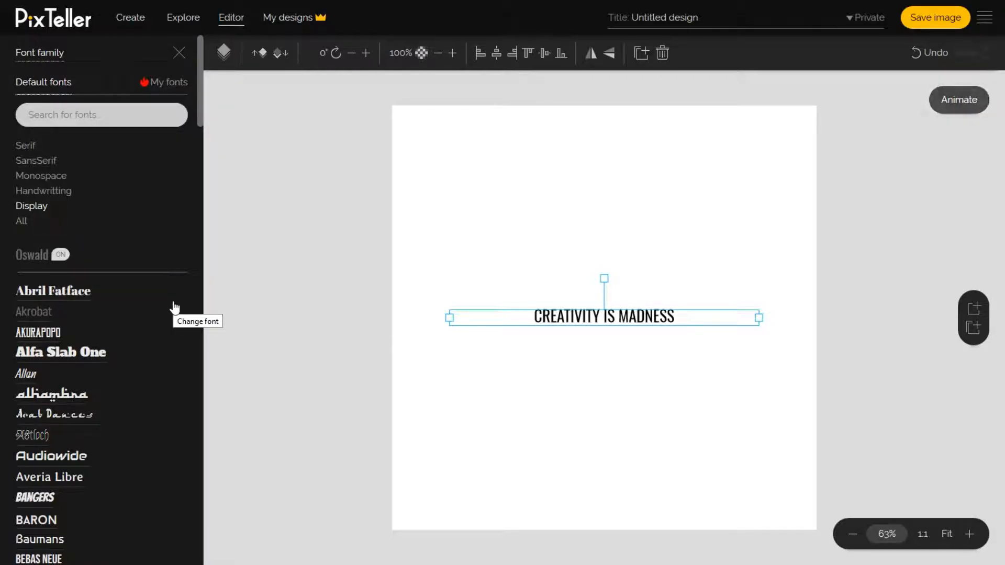
{"action": "scroll", "coordinate": [135, 365], "scroll_direction": "down", "scroll_amount": 7}
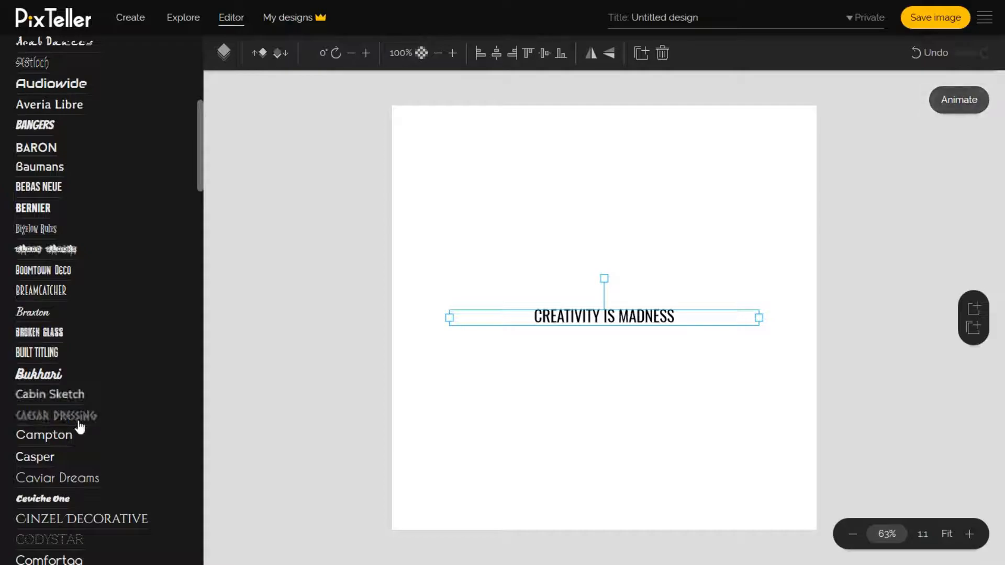
{"action": "left_click", "coordinate": [36, 353]}
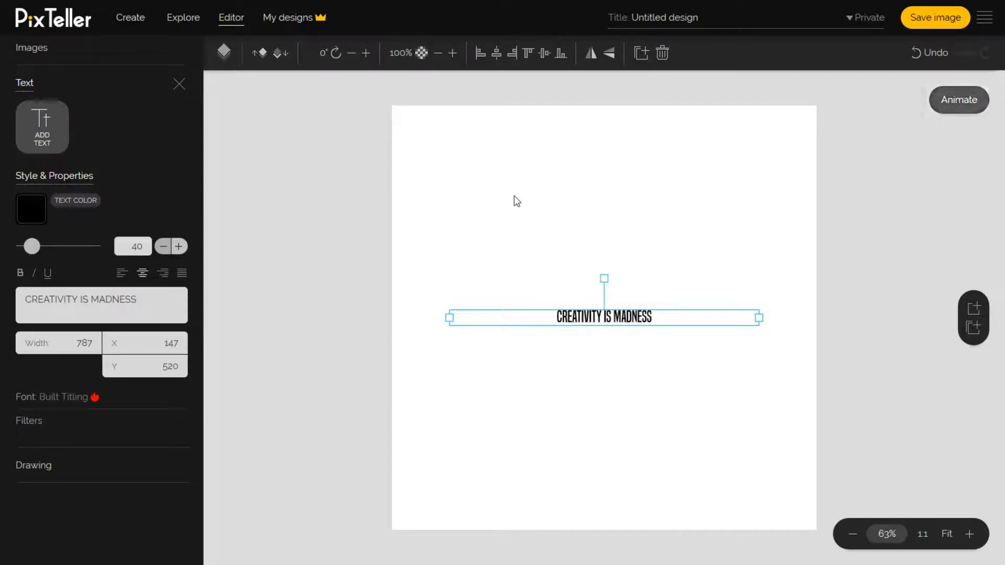
- Set the headline's font size to 200 and move the text up to about Y 400
{"action": "left_click_drag", "start_coordinate": [39, 252], "coordinate": [71, 253]}
{"action": "double_click", "coordinate": [129, 247]}
{"action": "type", "text": "200"}
{"action": "left_click_drag", "start_coordinate": [588, 377], "coordinate": [596, 330]}
- Insert a line break after "CREATIVITY" so that "IS MADNESS" forms the second line of the headline
{"action": "double_click", "coordinate": [674, 299]}
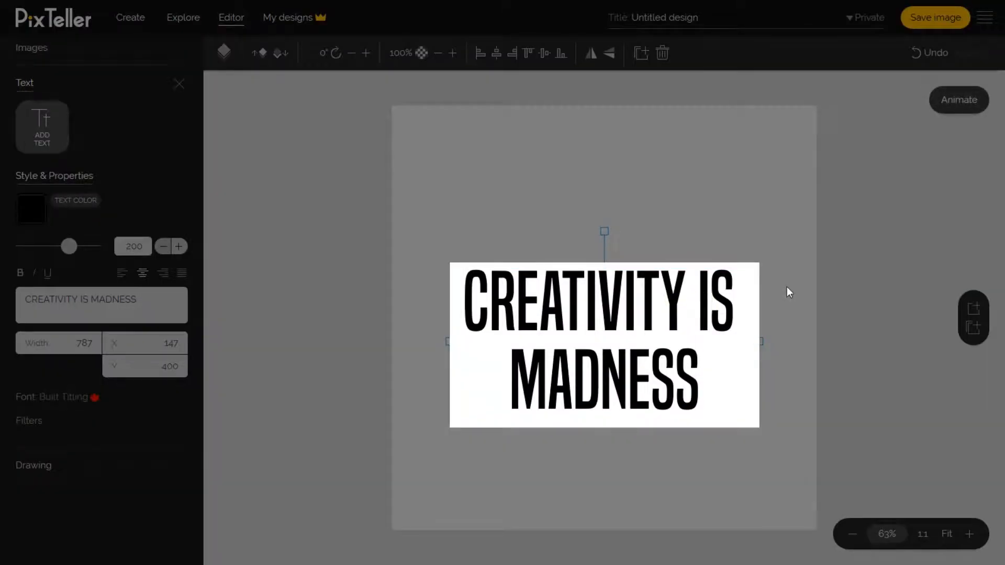
{"action": "key", "text": "Return"}
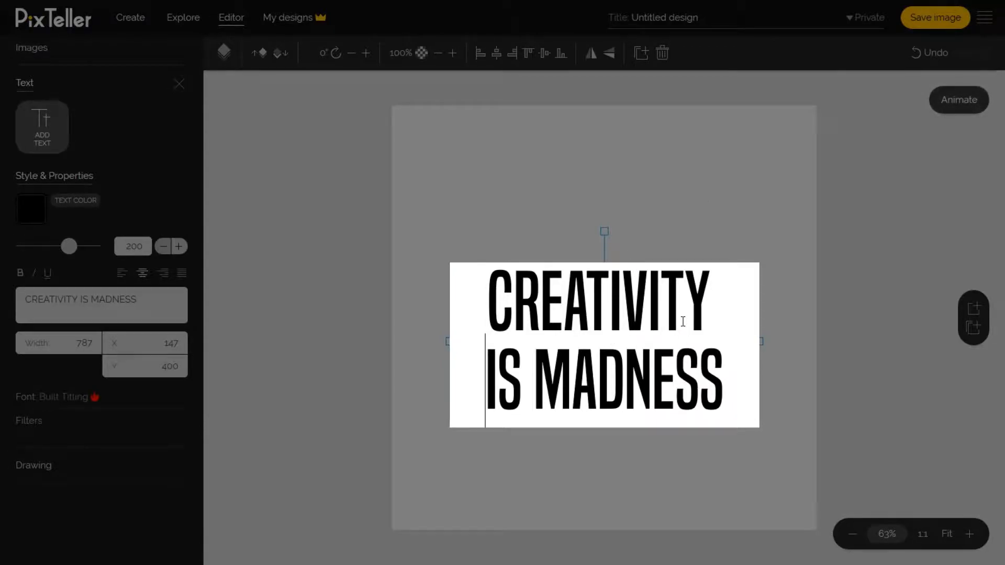
{"action": "left_click", "coordinate": [674, 212]}
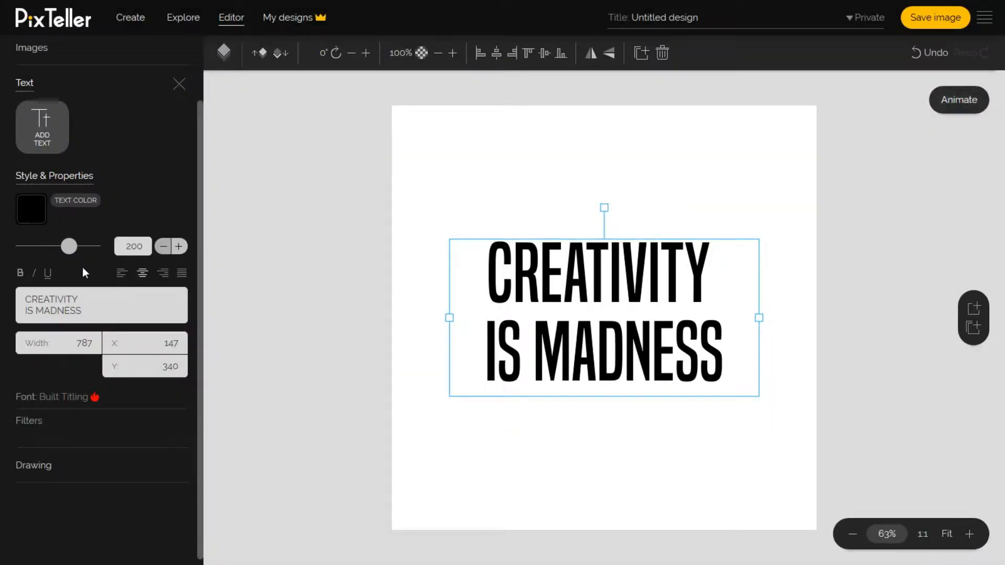
- Change the headline's text color to solid red, #D21117
{"action": "left_click", "coordinate": [31, 212]}
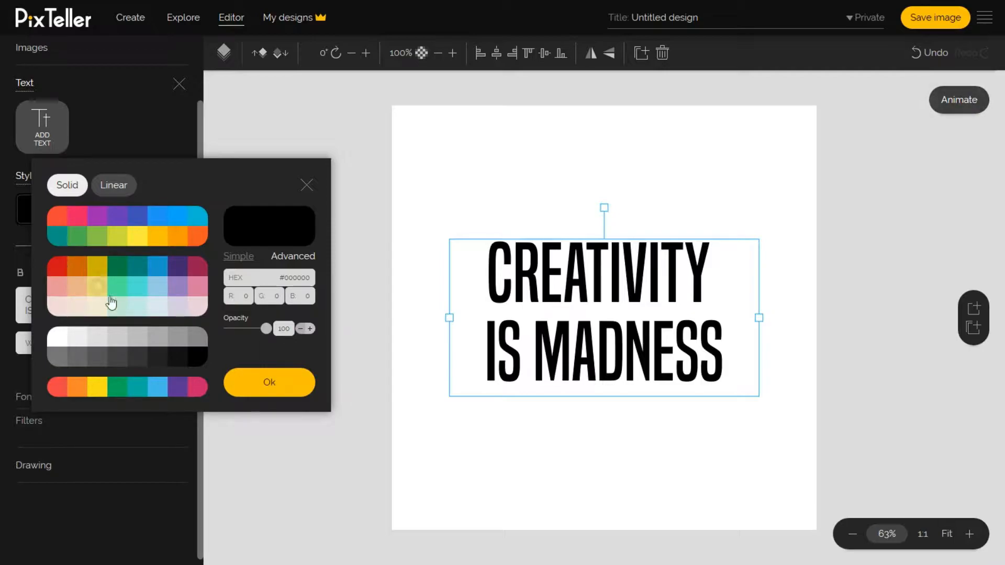
{"action": "left_click", "coordinate": [60, 272]}
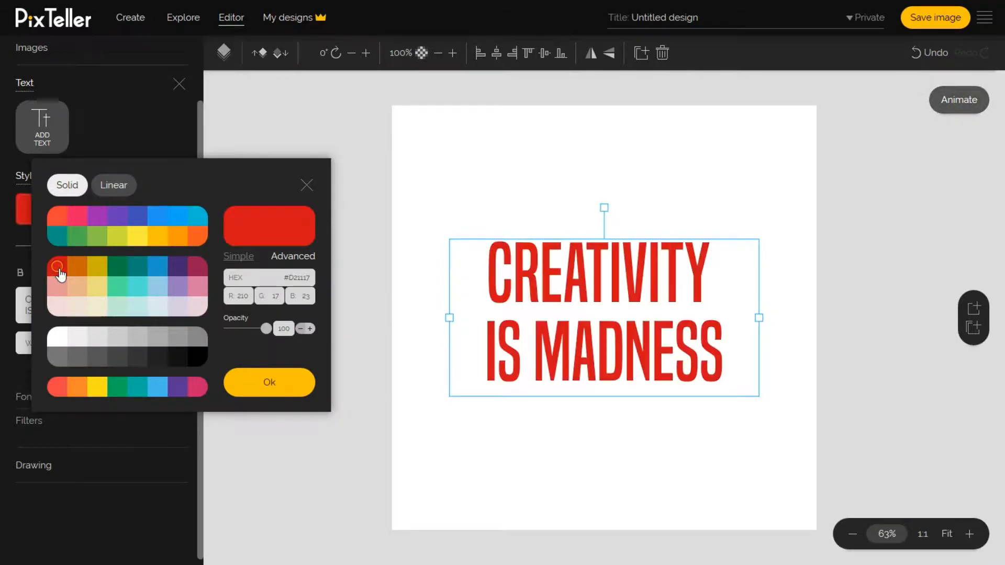
{"action": "left_click", "coordinate": [293, 386]}
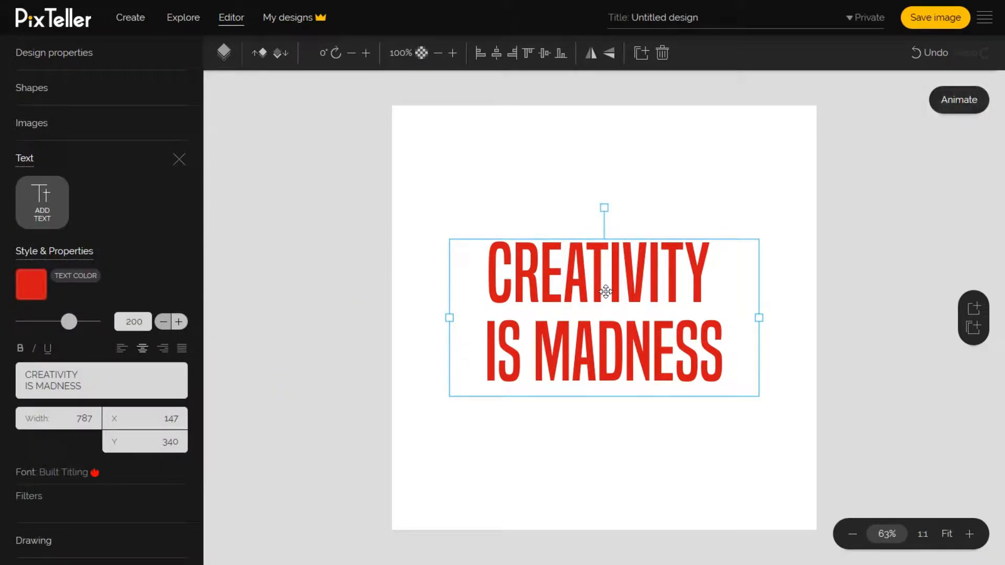
- Duplicate the headline to a lower position and replace the copy's text with an uppercase byline crediting the author from PIXTELLER
{"action": "key", "text": "ctrl+d"}
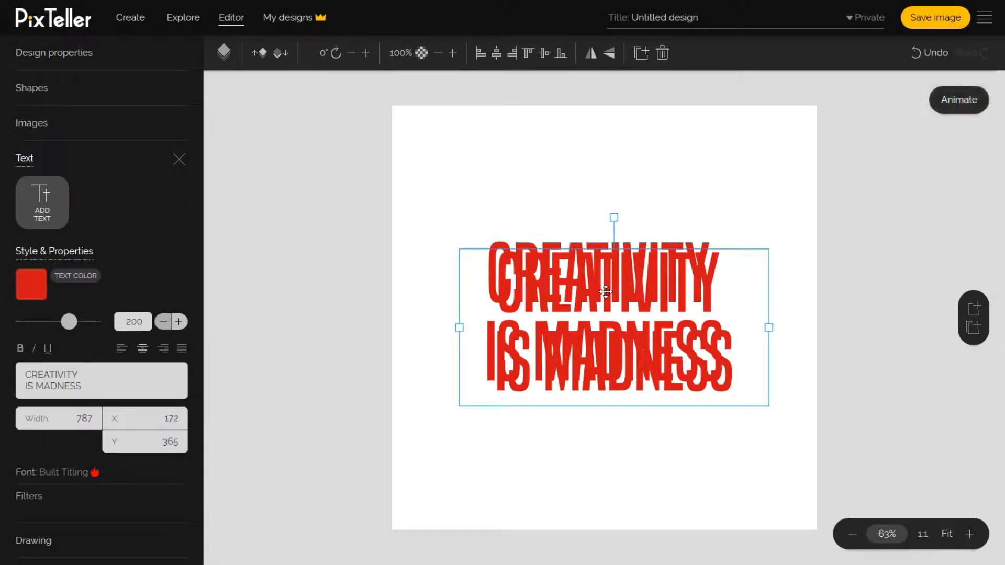
{"action": "left_click_drag", "start_coordinate": [600, 289], "coordinate": [591, 415]}
{"action": "double_click", "coordinate": [613, 419]}
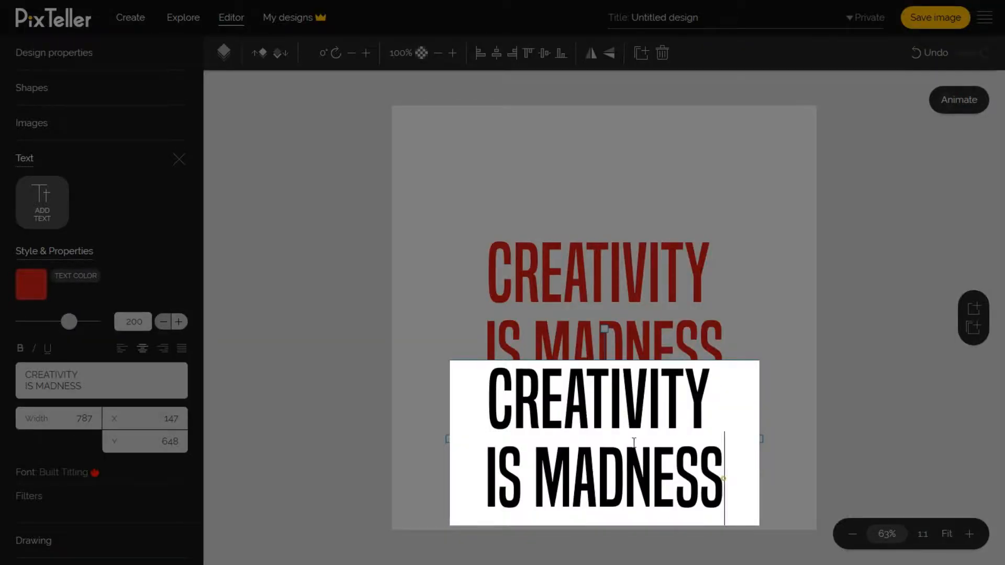
{"action": "key", "text": "ctrl+a"}
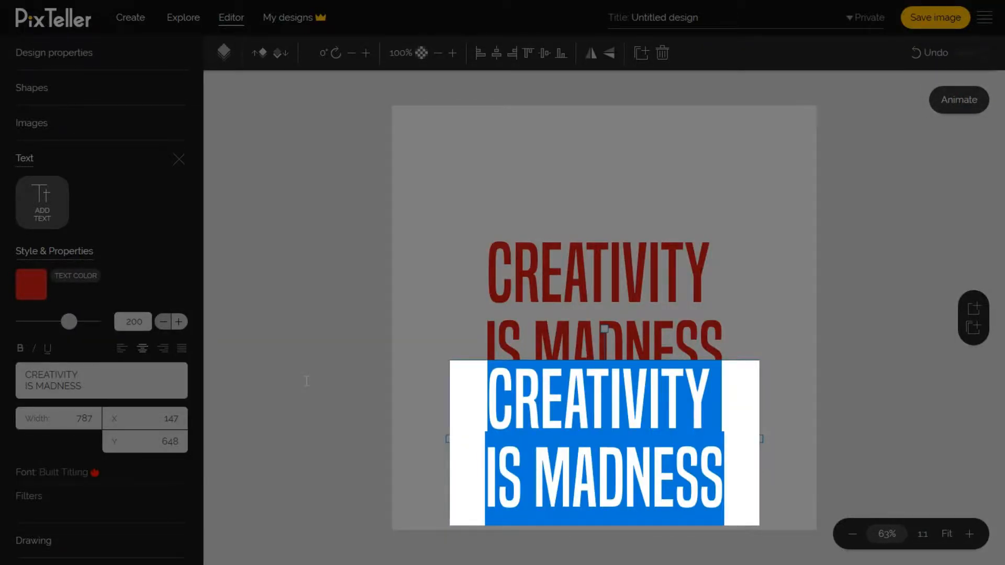
{"action": "type", "text": "BY ALEX FR"}
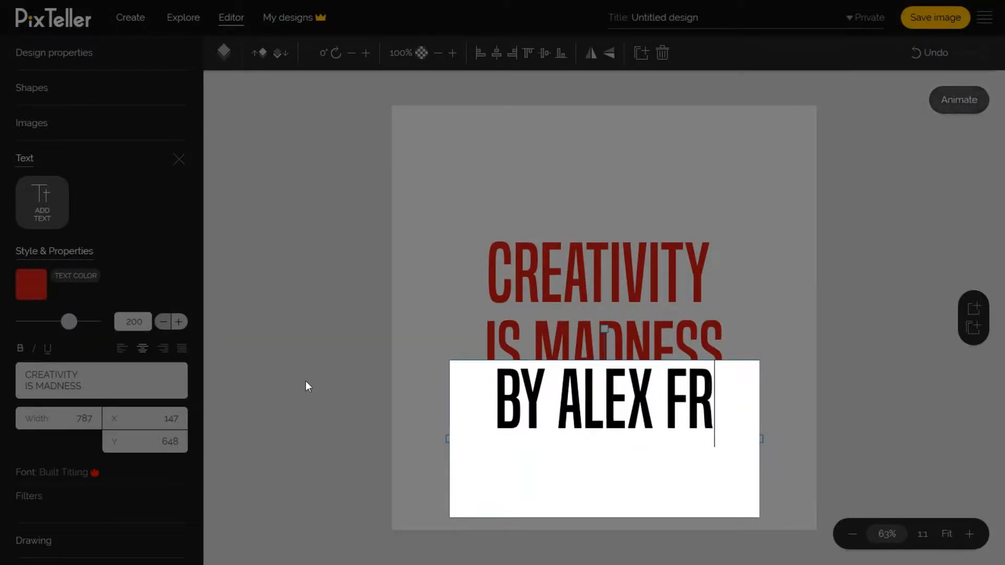
{"action": "type", "text": "OM PIXTELLER"}
{"action": "left_click", "coordinate": [407, 166]}
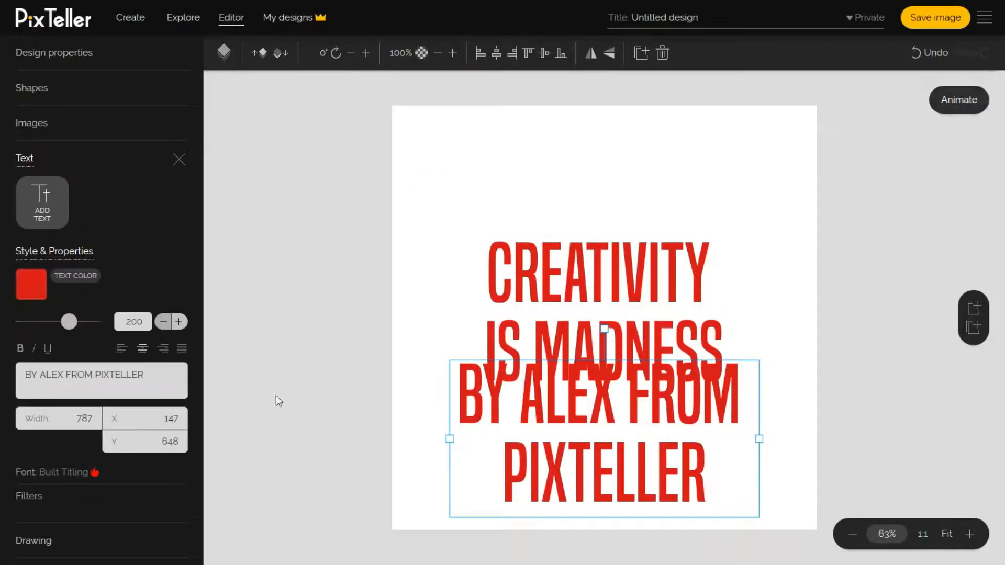
- Reduce the byline's font size so it fits on one line and place it just below the headline
{"action": "left_click_drag", "start_coordinate": [69, 321], "coordinate": [35, 328]}
{"action": "left_click_drag", "start_coordinate": [634, 376], "coordinate": [635, 412]}
- Change the byline's text color to solid black
{"action": "left_click", "coordinate": [31, 284]}
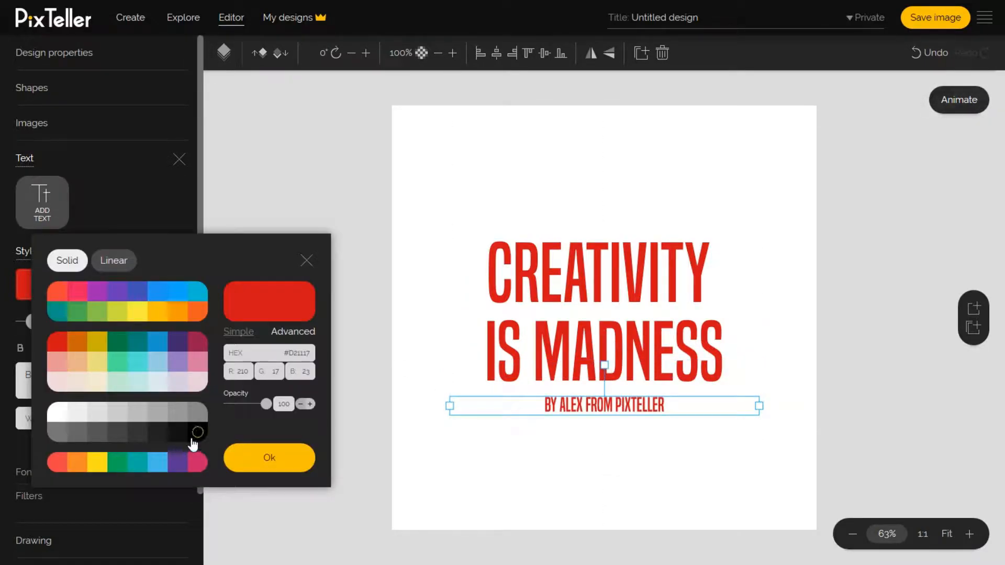
{"action": "left_click", "coordinate": [196, 440]}
{"action": "left_click", "coordinate": [285, 466]}
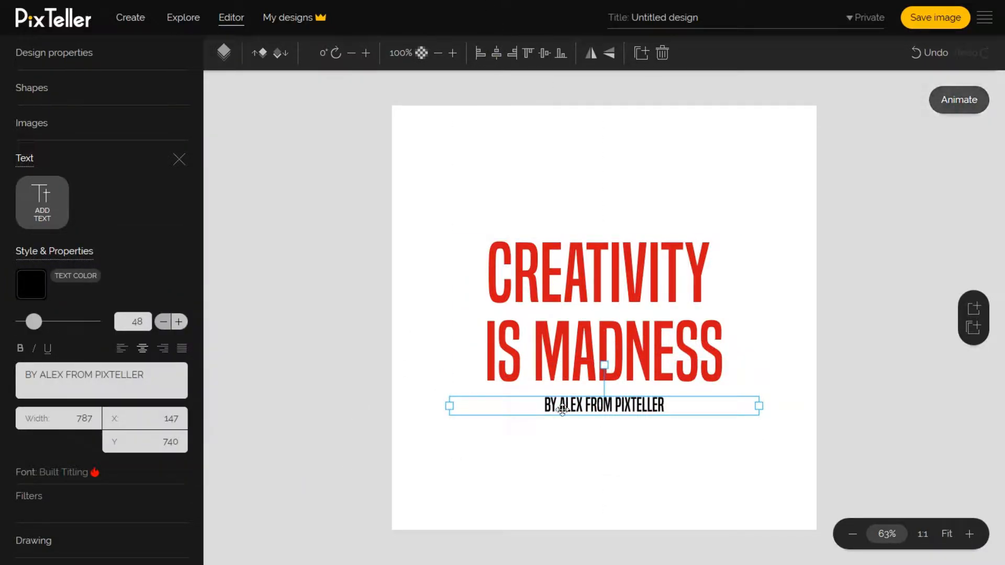
- Try a thick orange-red border filter on the byline and remove it
{"action": "left_click", "coordinate": [30, 499]}
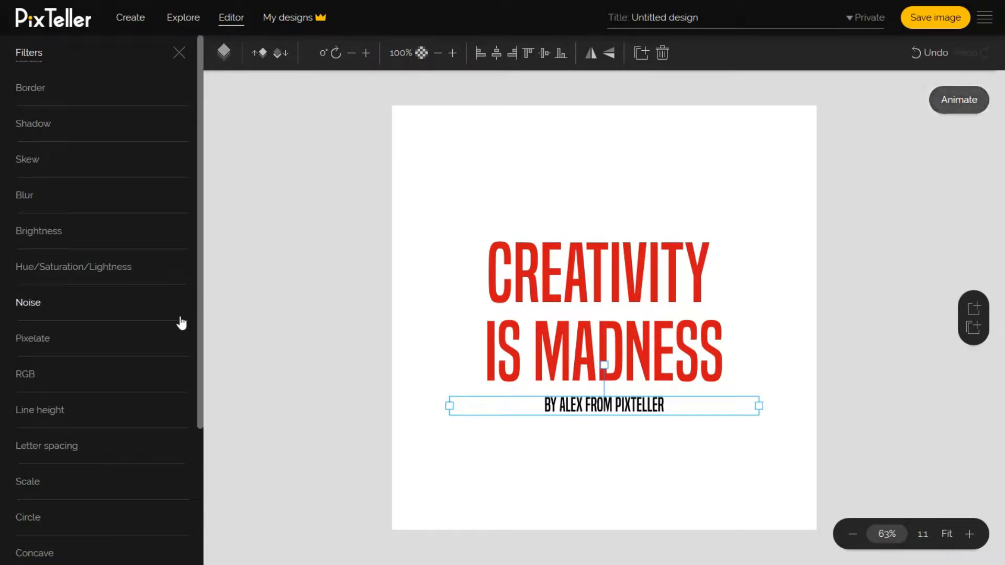
{"action": "left_click", "coordinate": [71, 96]}
{"action": "left_click_drag", "start_coordinate": [28, 170], "coordinate": [45, 169]}
{"action": "left_click", "coordinate": [31, 121]}
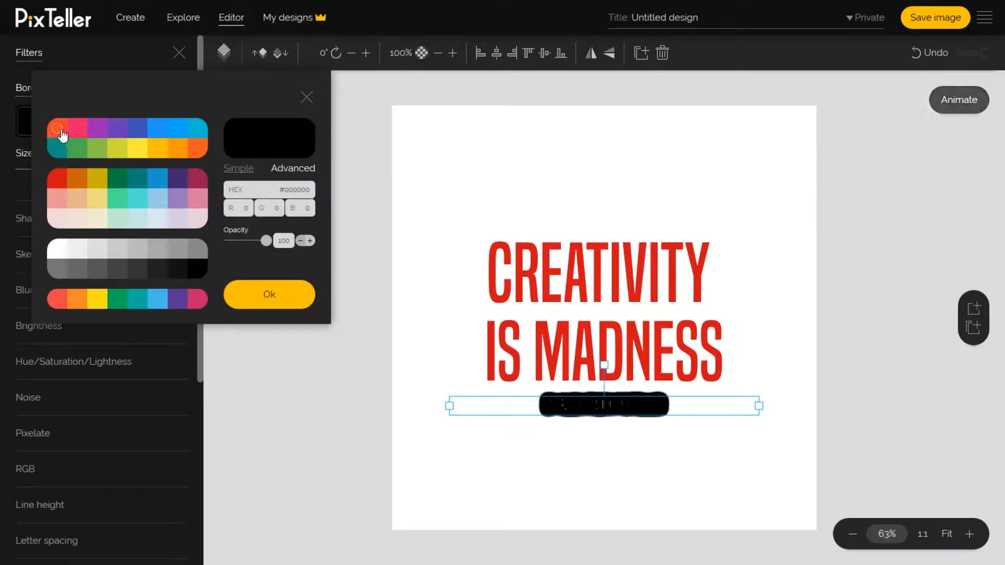
{"action": "left_click", "coordinate": [63, 131]}
{"action": "left_click", "coordinate": [264, 291]}
{"action": "left_click", "coordinate": [180, 96]}
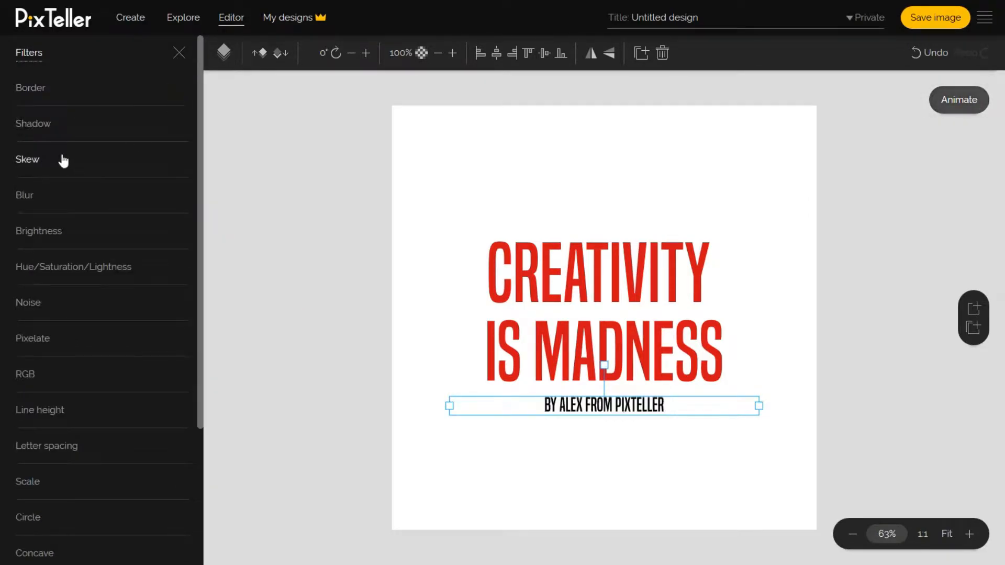
- Try a shadow filter with a custom color on the byline and remove it
{"action": "left_click", "coordinate": [60, 131]}
{"action": "left_click", "coordinate": [31, 160]}
{"action": "left_click", "coordinate": [197, 182]}
{"action": "left_click", "coordinate": [260, 329]}
{"action": "left_click_drag", "start_coordinate": [59, 244], "coordinate": [61, 246]}
{"action": "left_click", "coordinate": [179, 127]}
- Slant the byline with a horizontal skew of -25
{"action": "left_click", "coordinate": [37, 163]}
{"action": "mouse_move", "coordinate": [59, 200]}
{"action": "left_mouse_down"}
{"action": "mouse_move", "coordinate": [75, 205]}
{"action": "mouse_move", "coordinate": [52, 203]}
{"action": "left_mouse_up"}
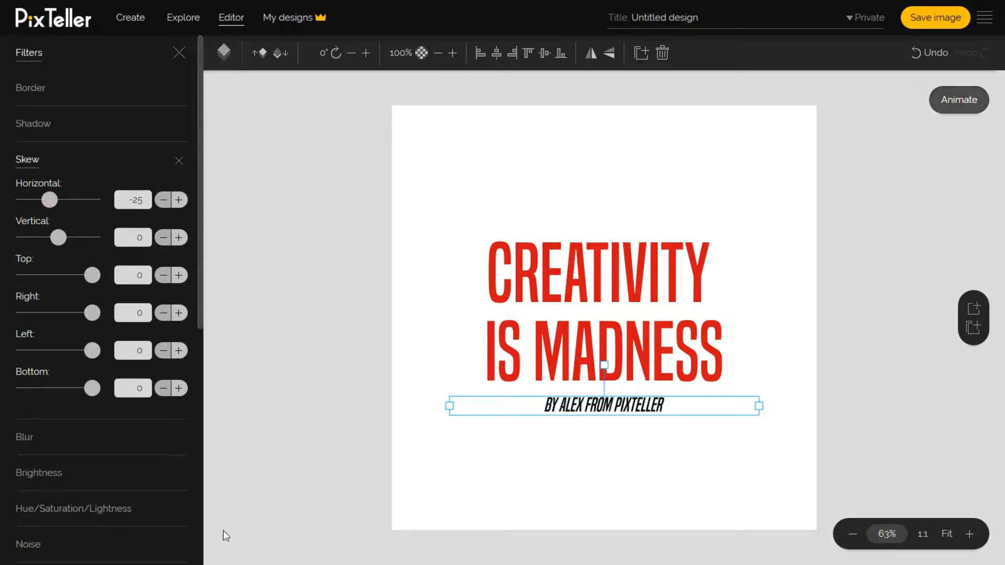
- Add the line height filter to the byline at 100% and set its letter spacing to 15
{"action": "scroll", "coordinate": [143, 387], "scroll_direction": "down", "scroll_amount": 6}
{"action": "left_click", "coordinate": [78, 368]}
{"action": "scroll", "coordinate": [192, 361], "scroll_direction": "down", "scroll_amount": 1}
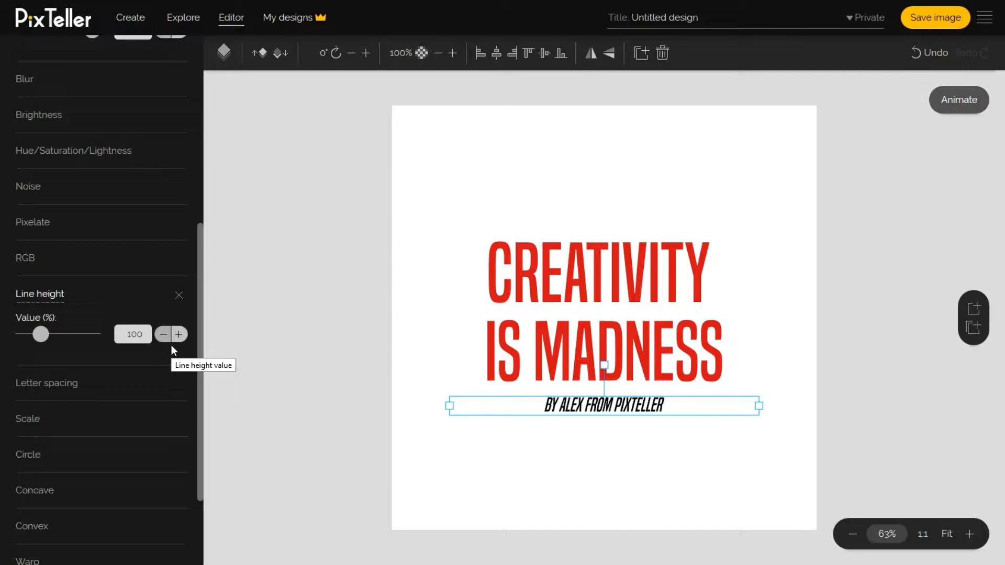
{"action": "scroll", "coordinate": [73, 384], "scroll_direction": "down", "scroll_amount": 2}
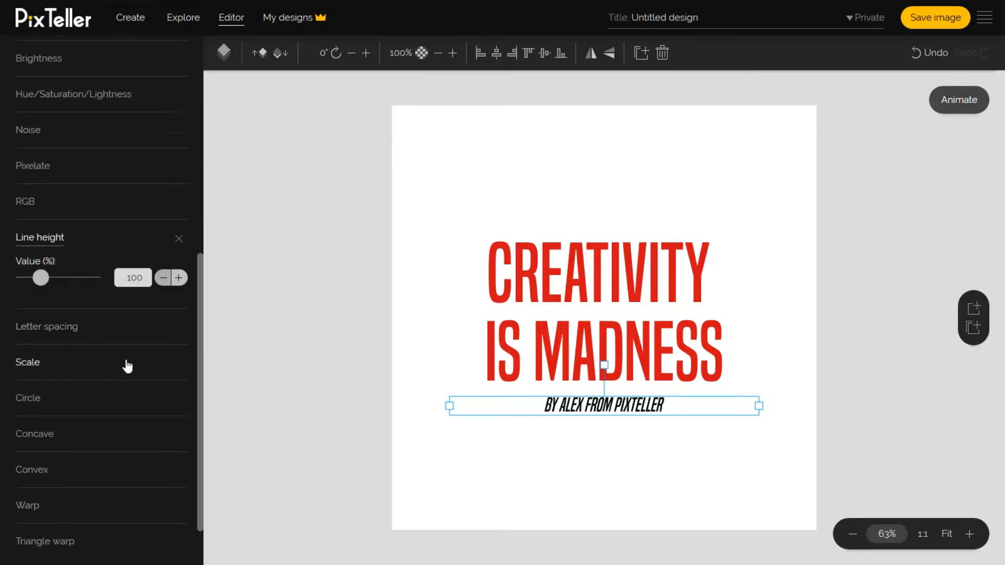
{"action": "left_click", "coordinate": [57, 330]}
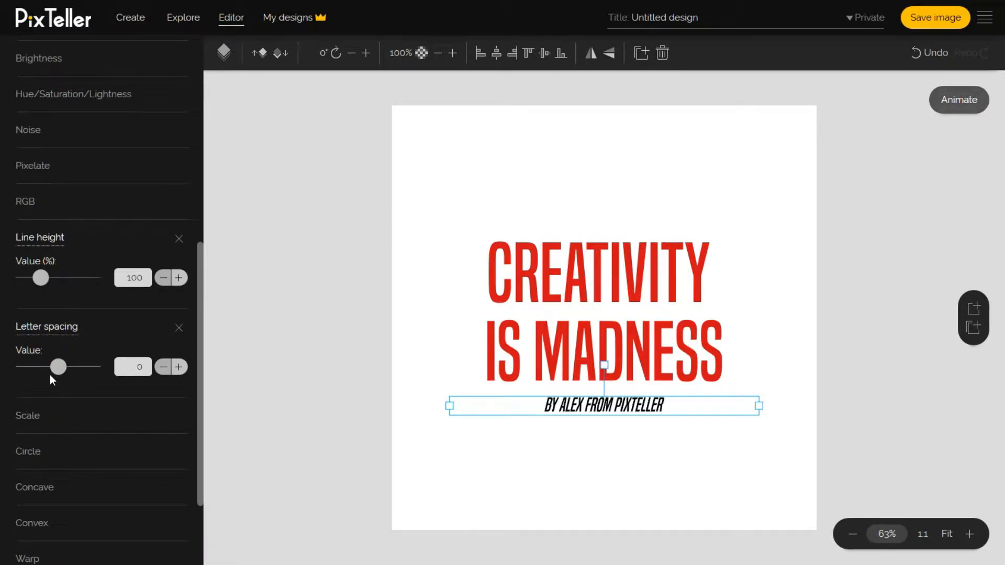
{"action": "left_click_drag", "start_coordinate": [59, 369], "coordinate": [73, 370]}
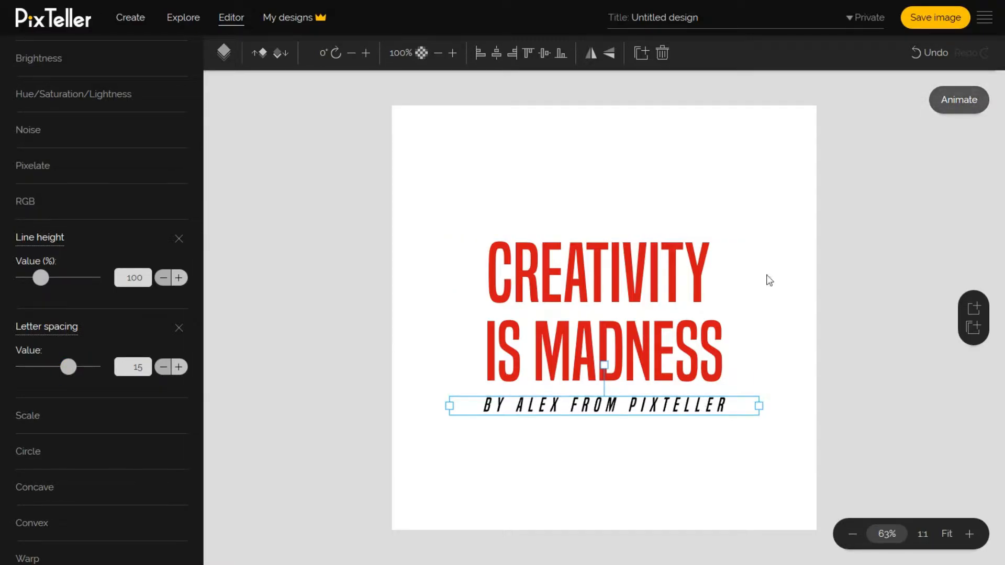
- Review the filters available for the byline and the text properties of both the byline and the headline
{"action": "left_click", "coordinate": [413, 308]}
{"action": "left_click", "coordinate": [633, 406]}
{"action": "scroll", "coordinate": [127, 404], "scroll_direction": "down", "scroll_amount": 1}
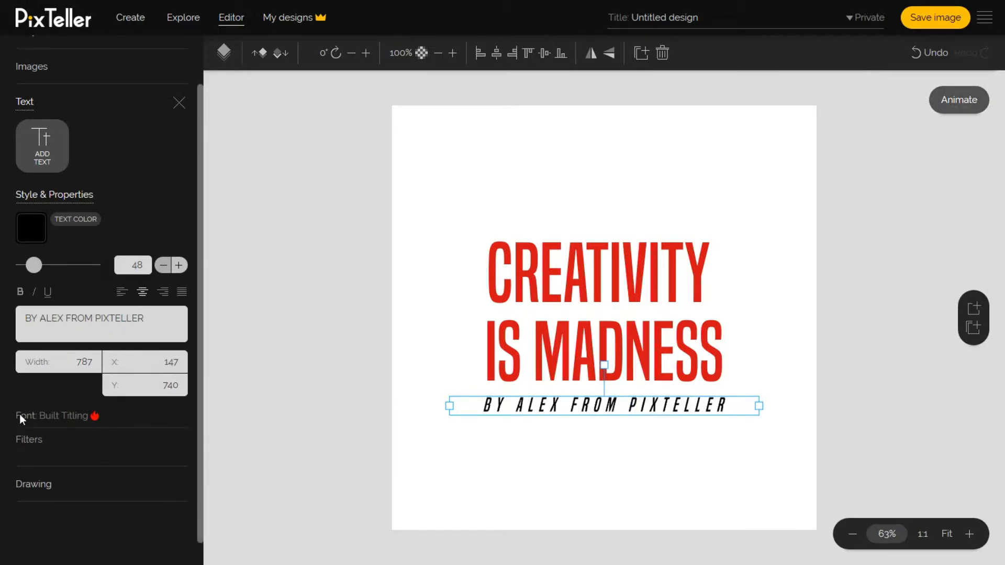
{"action": "left_click", "coordinate": [36, 441]}
{"action": "scroll", "coordinate": [134, 440], "scroll_direction": "down", "scroll_amount": 5}
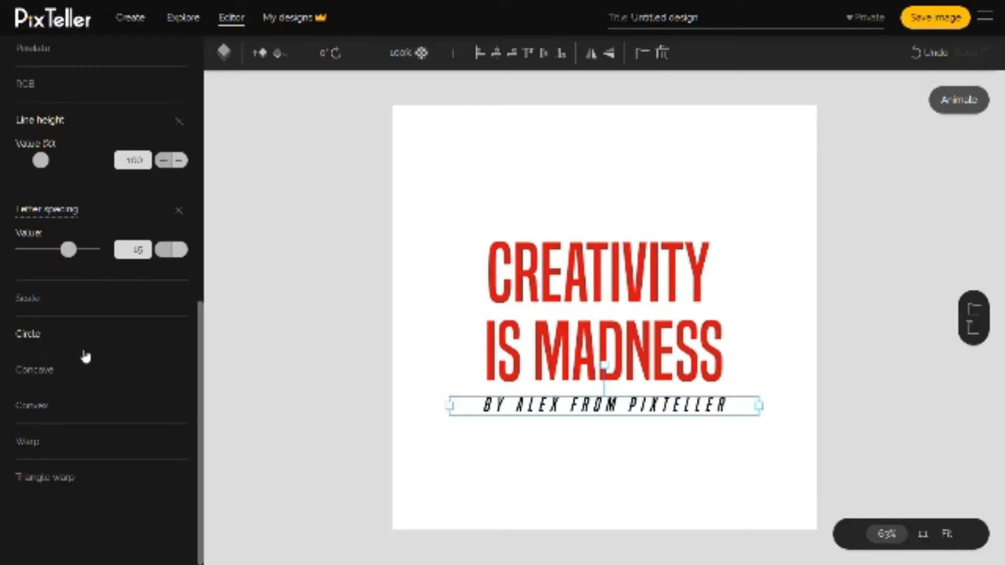
{"action": "left_click", "coordinate": [331, 385]}
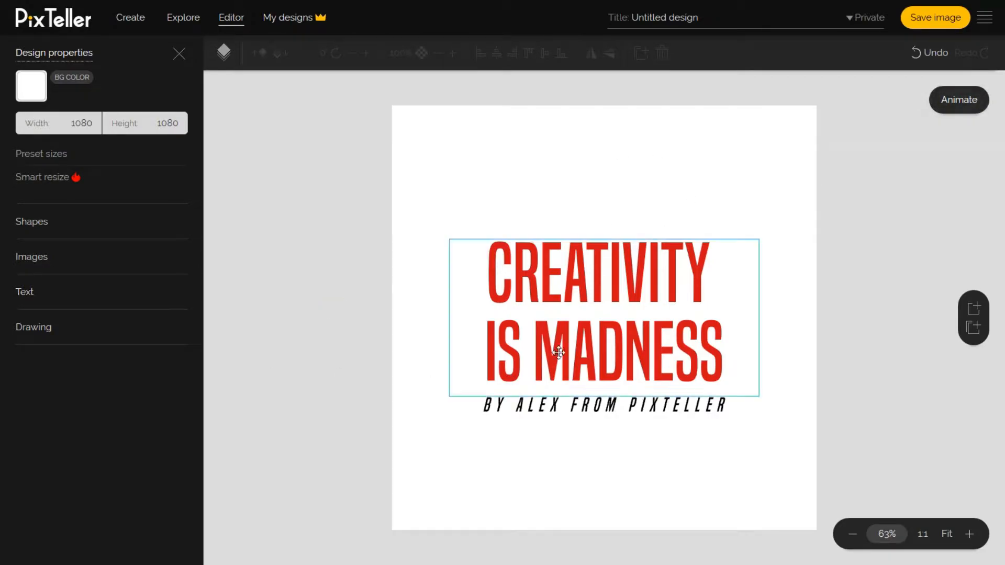
{"action": "left_click", "coordinate": [555, 407]}
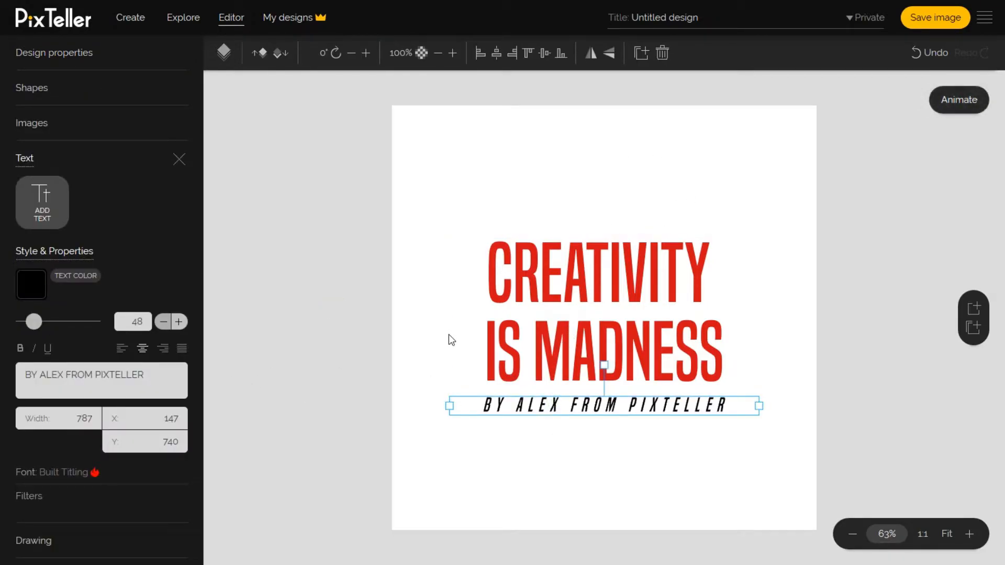
{"action": "scroll", "coordinate": [108, 417], "scroll_direction": "down", "scroll_amount": 1}
{"action": "left_click", "coordinate": [652, 297]}
{"action": "left_click", "coordinate": [660, 411]}
{"action": "left_click", "coordinate": [546, 284]}
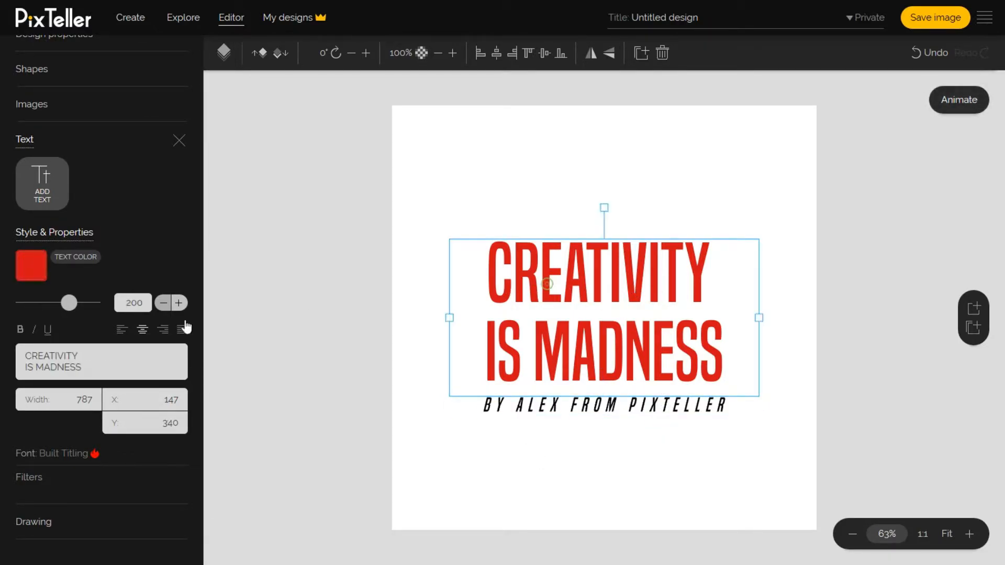
{"action": "left_click", "coordinate": [603, 230]}
- Title the design "Creativity Is Madness" and set its visibility to Public
{"action": "left_click", "coordinate": [713, 17]}
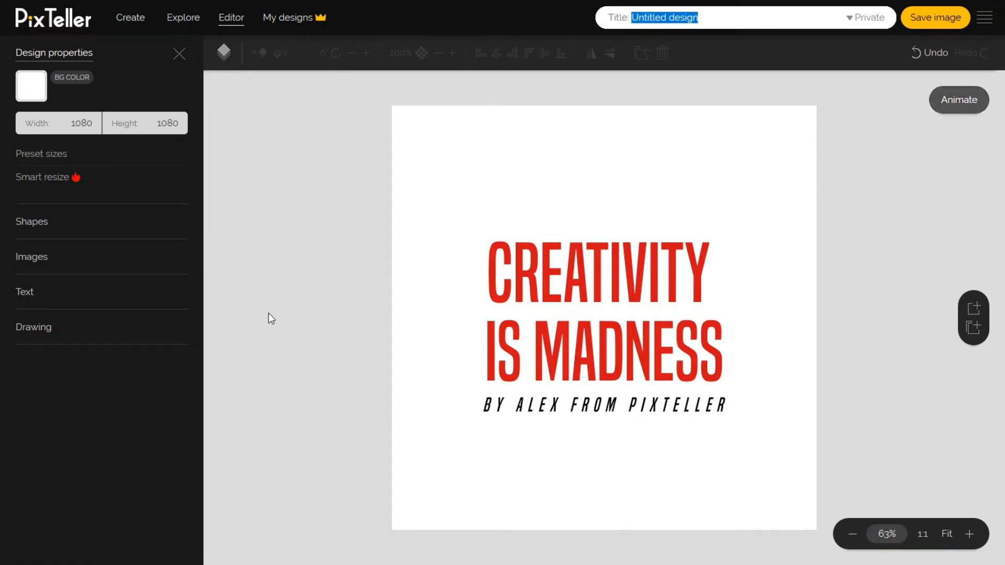
{"action": "type", "text": "cRE"}
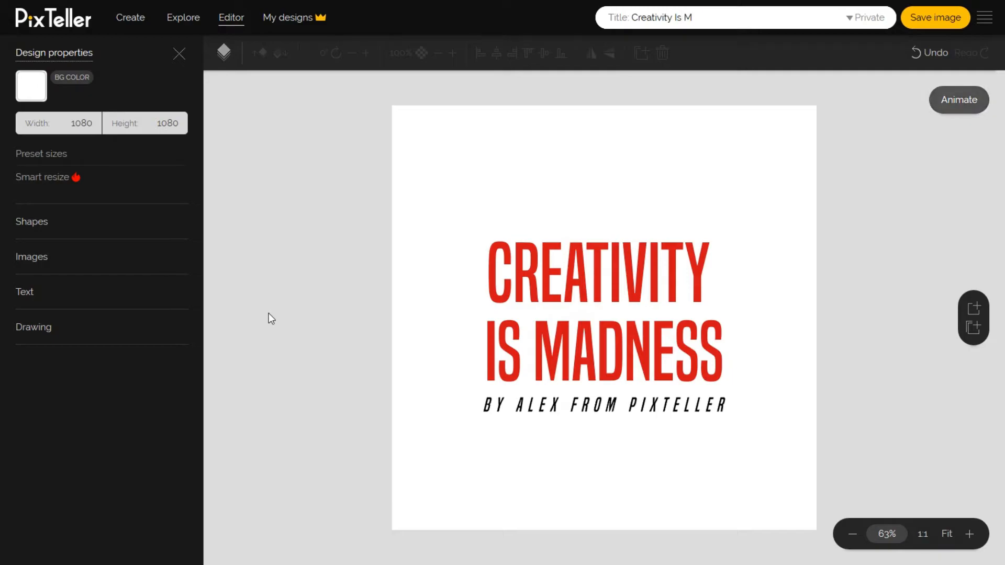
{"action": "left_click", "coordinate": [863, 18]}
{"action": "left_click", "coordinate": [873, 86]}
- Save the image and open the finished design's download page
{"action": "left_click", "coordinate": [936, 19]}
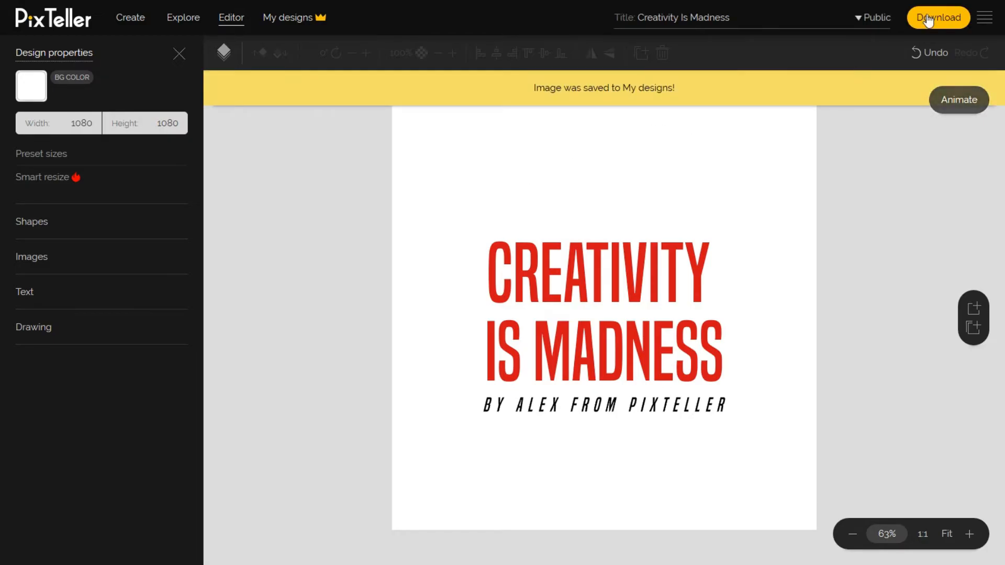
{"action": "left_click", "coordinate": [907, 24]}
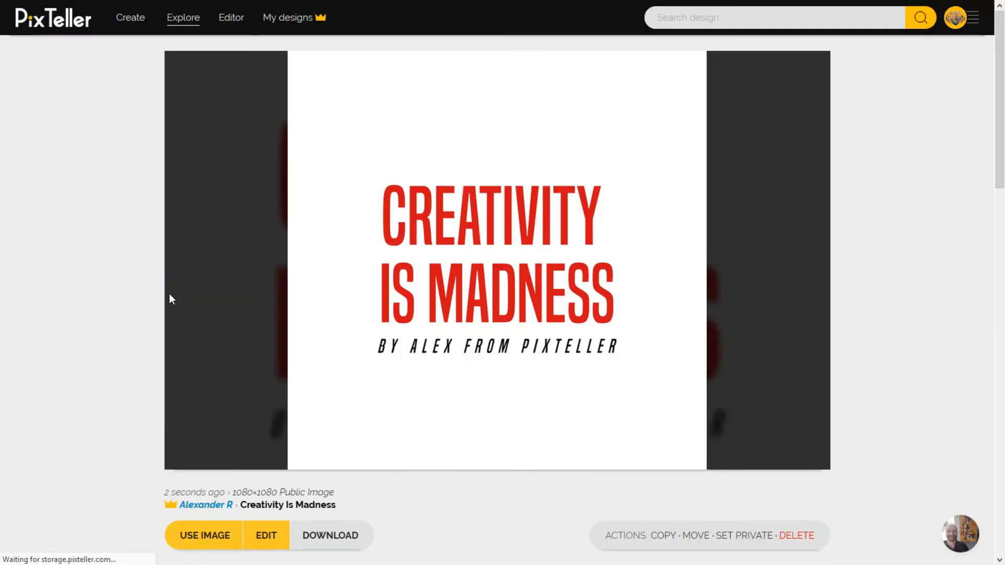
{"action": "scroll", "coordinate": [644, 285], "scroll_direction": "down", "scroll_amount": 3}
{"action": "scroll", "coordinate": [256, 319], "scroll_direction": "up", "scroll_amount": 3}
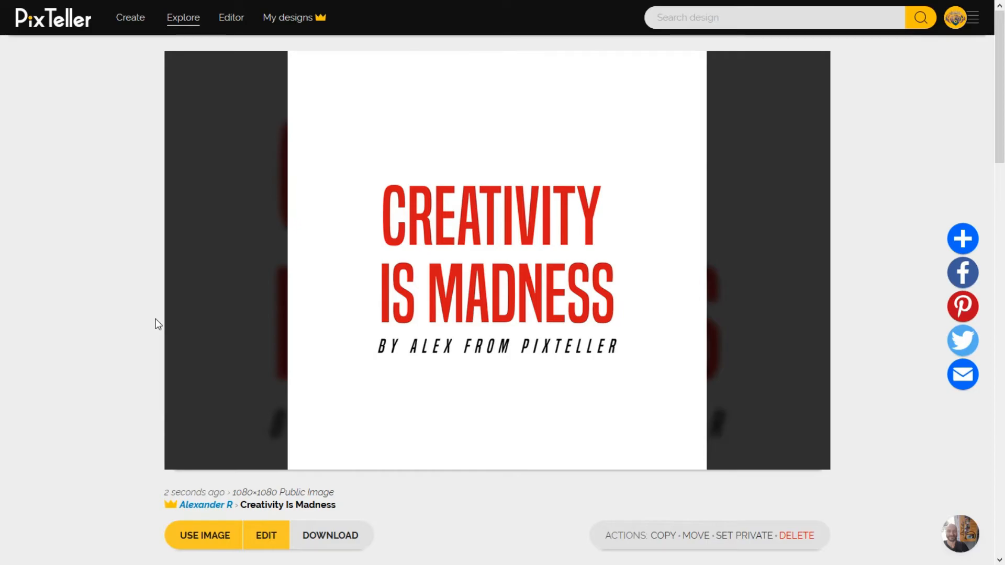